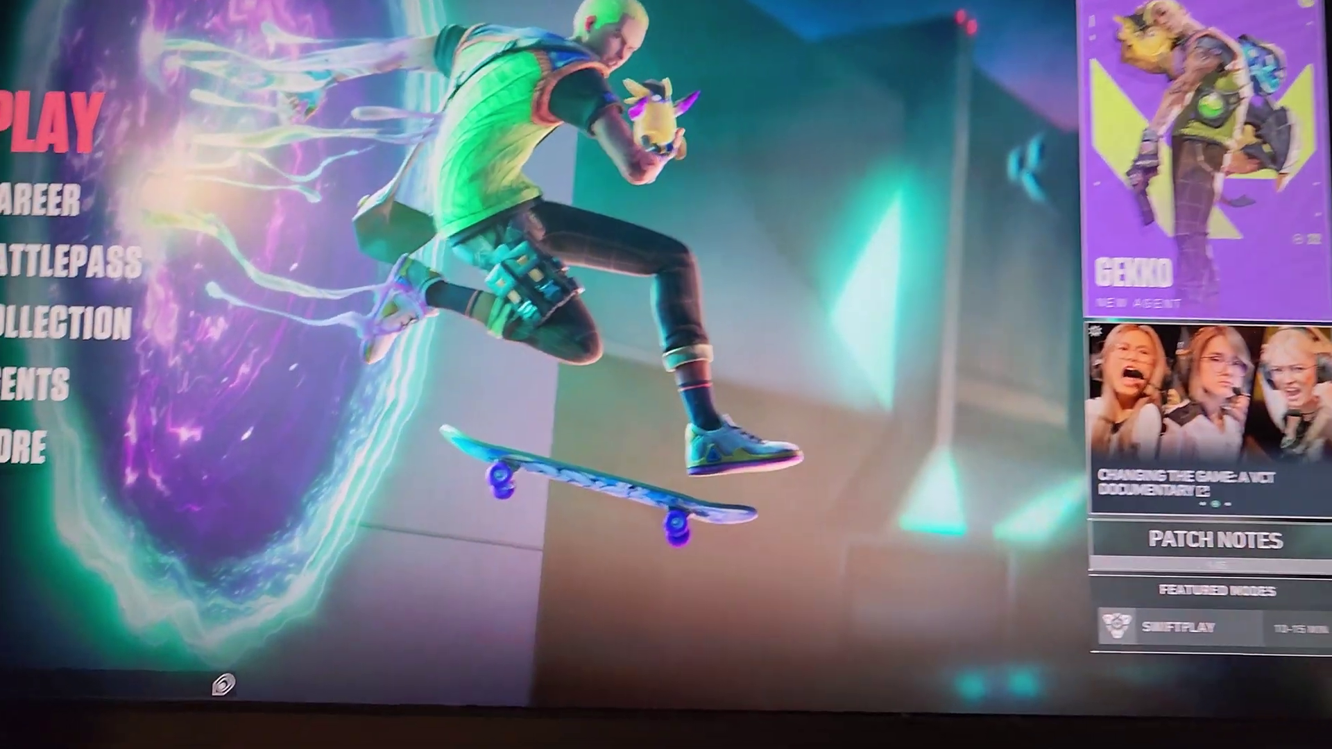
- Quit Valorant from its pause menu via Exit to Desktop and confirm the exit
key("Escape")
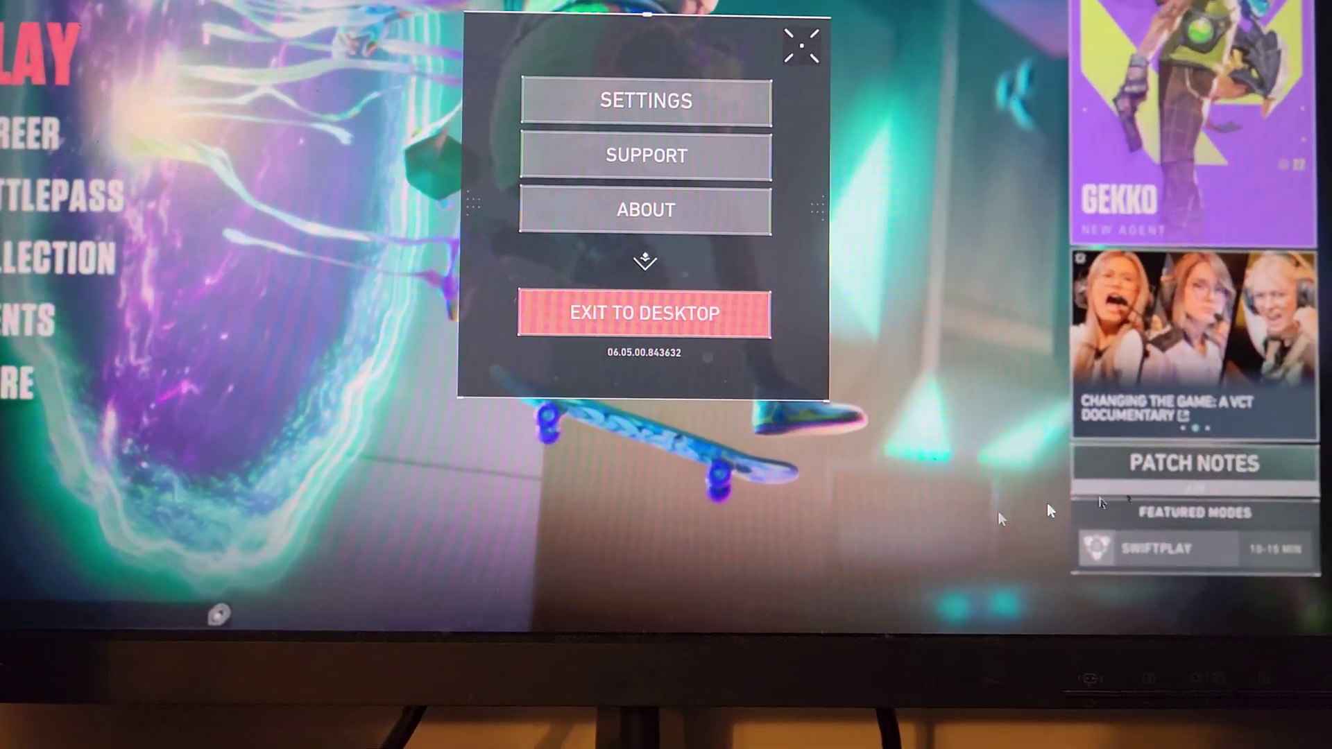
left_click(671, 309)
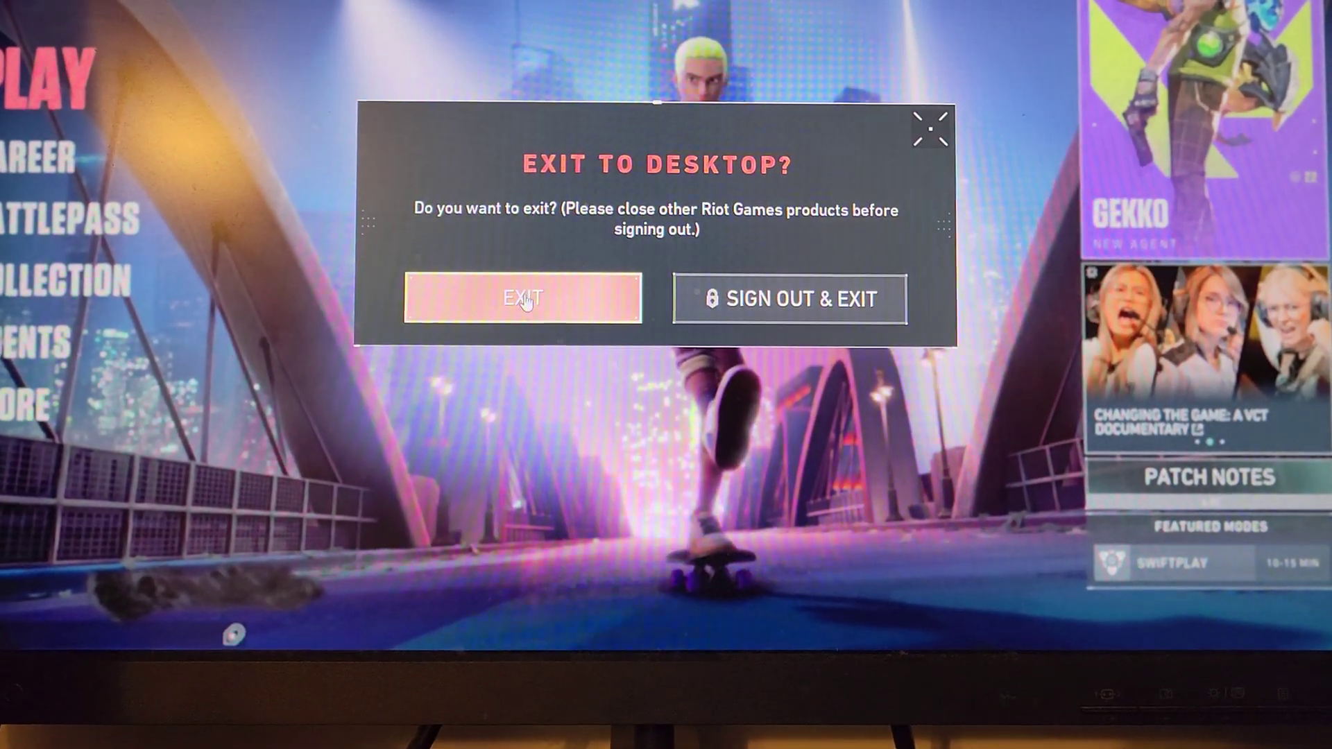
left_click(527, 302)
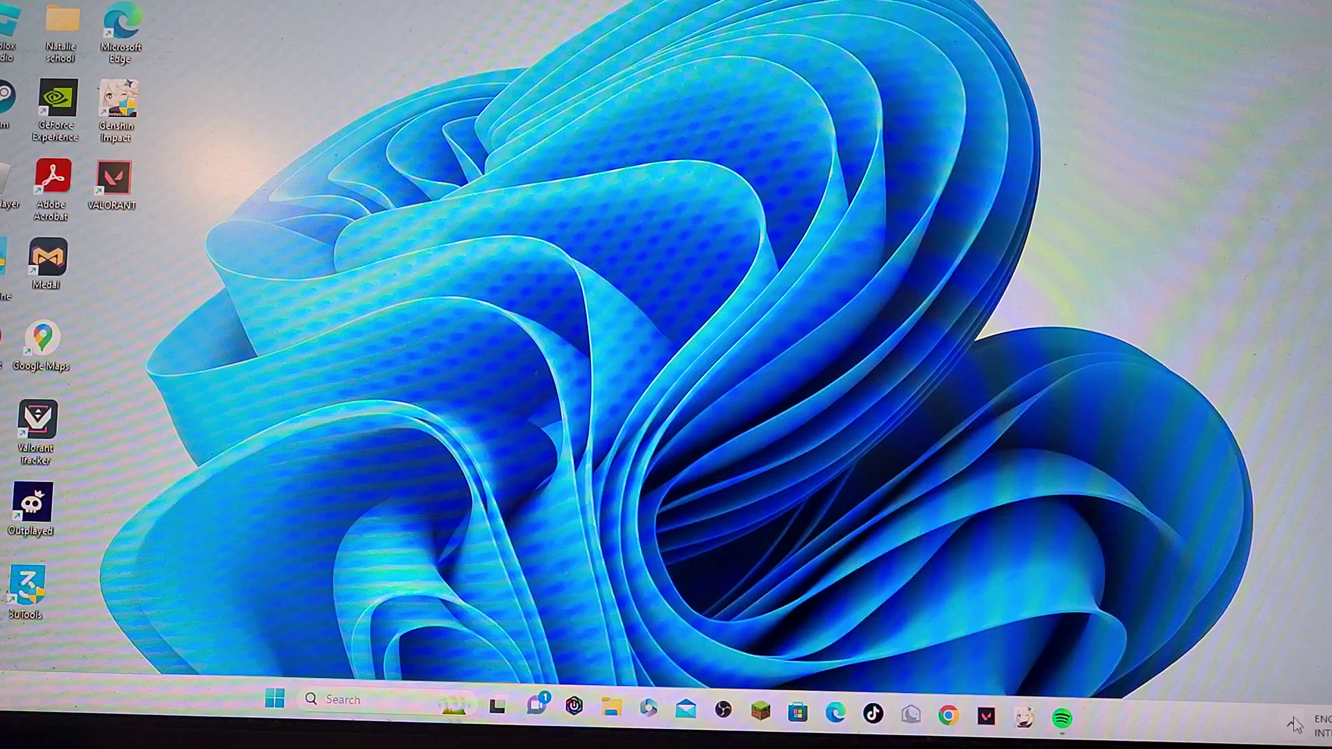
- Open the Avast One main window from its hidden system tray icon
left_click(1293, 722)
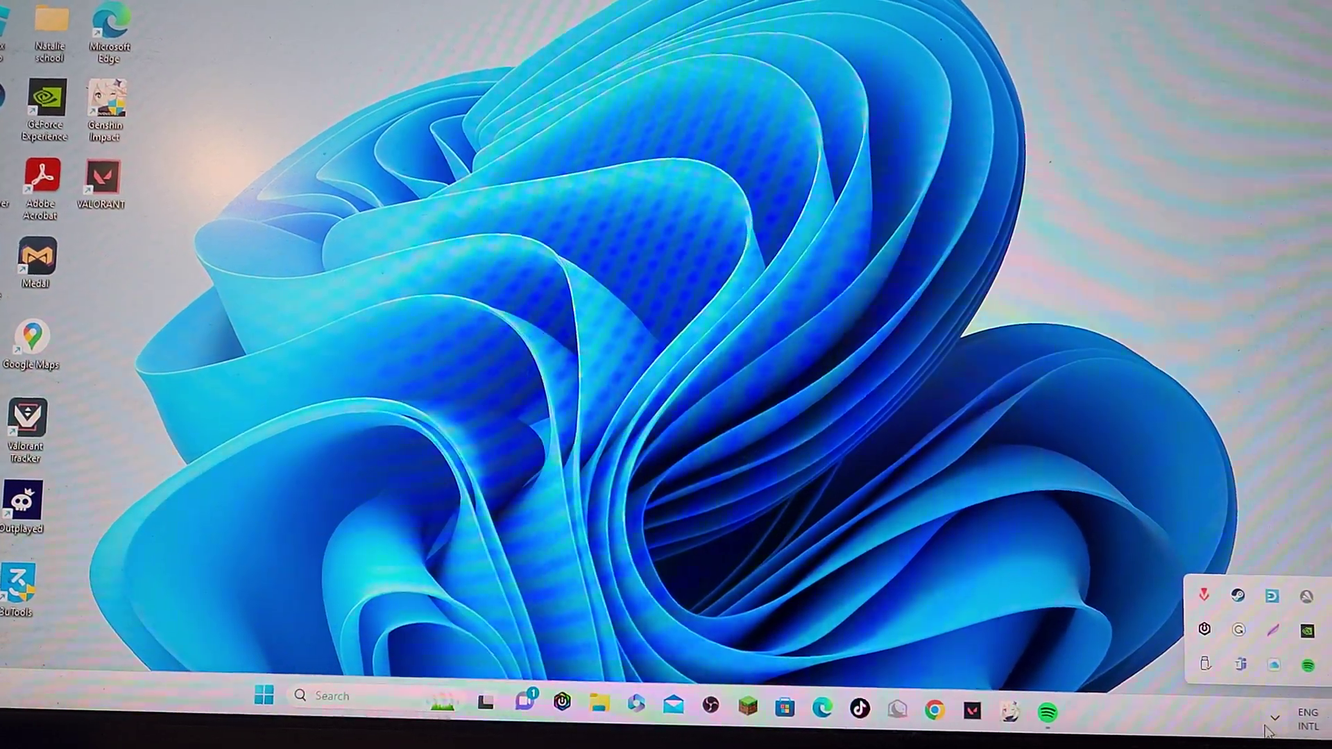
mouse_move(1000, 668)
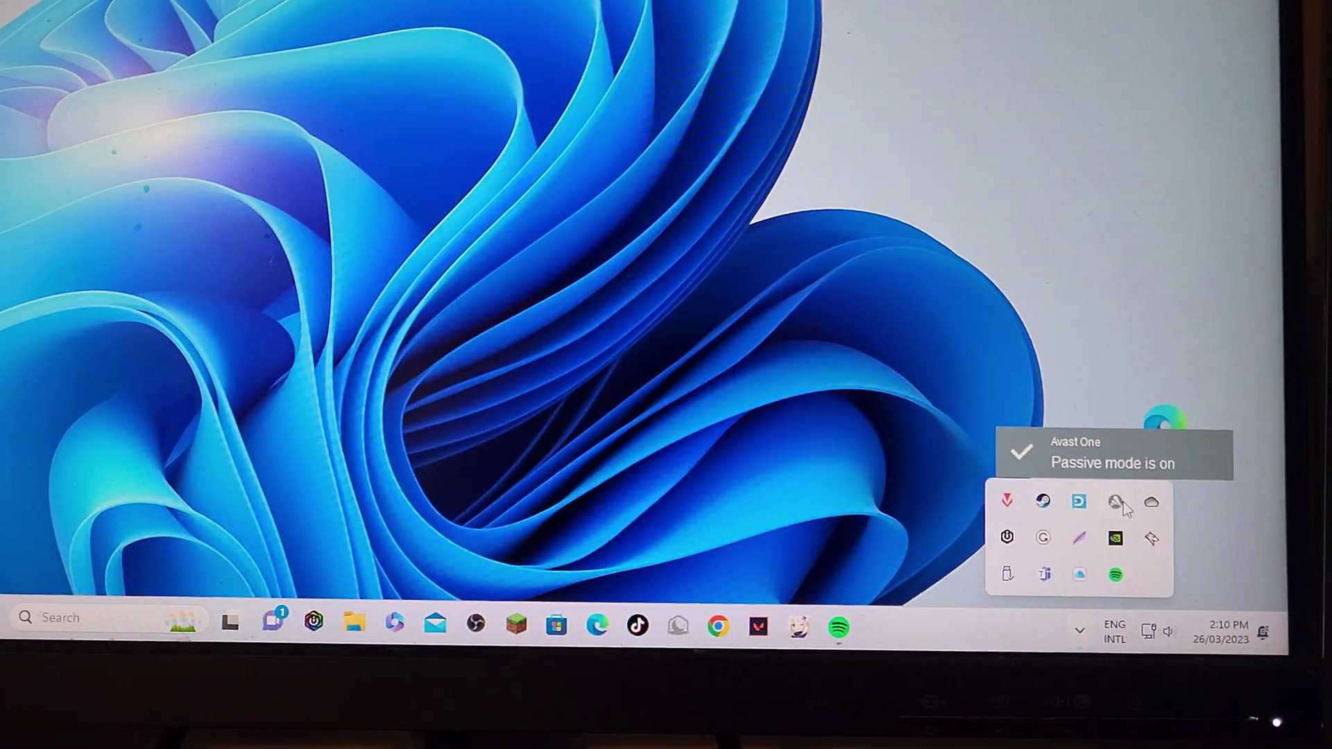
right_click(1059, 574)
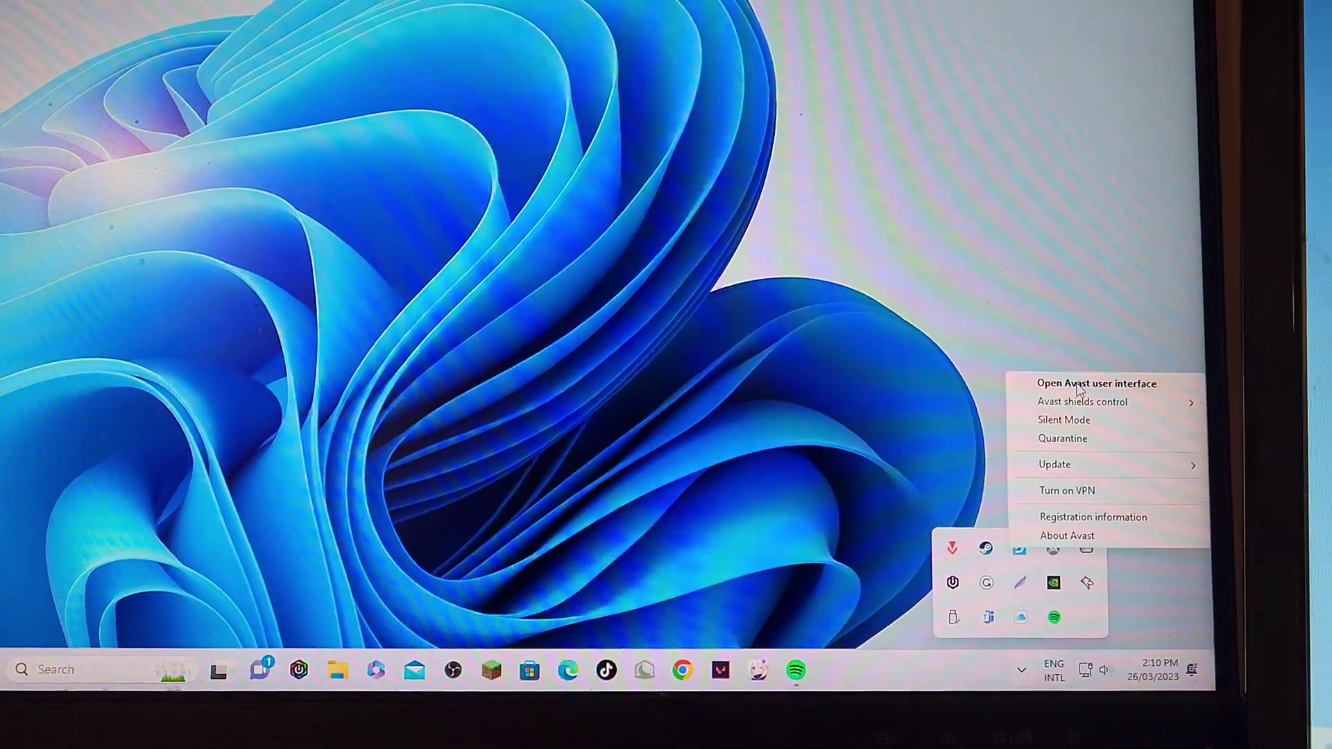
left_click(1105, 352)
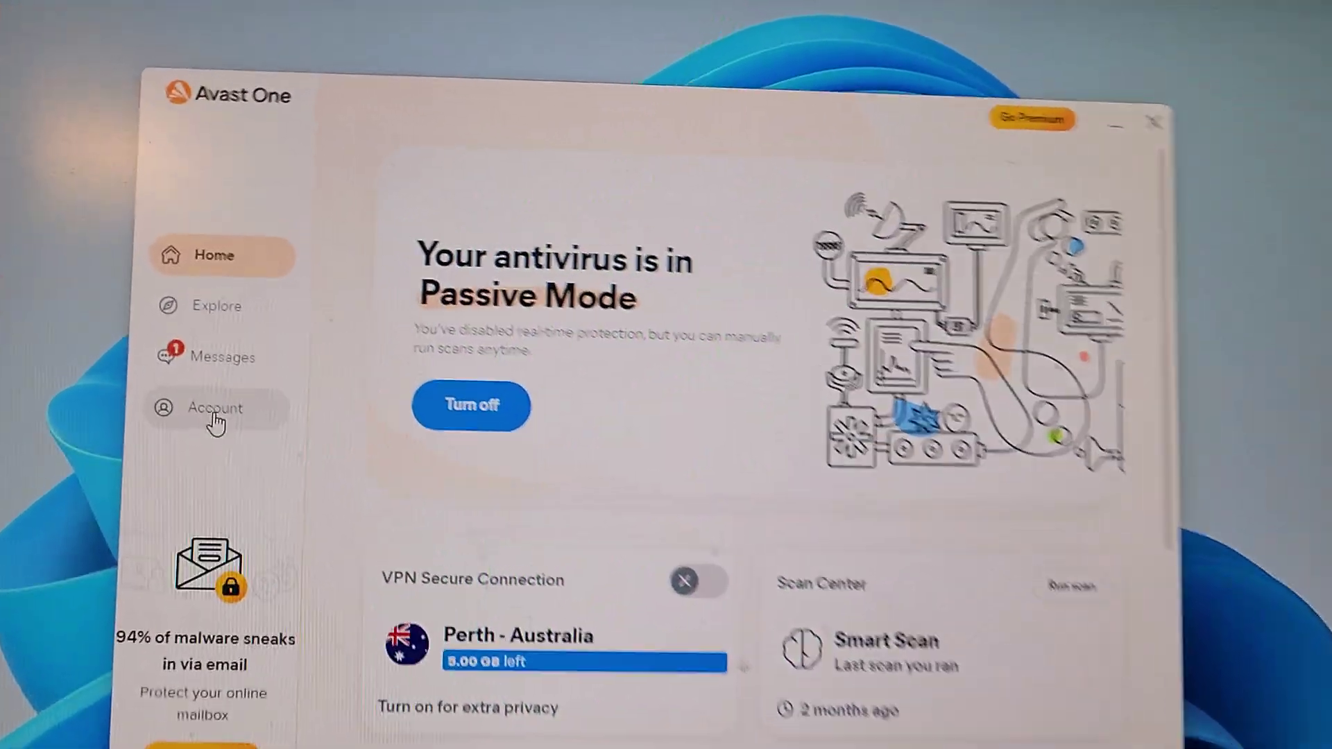
- Reach Avast One Settings through the Account page, showing definitions and app up to date
left_click(215, 408)
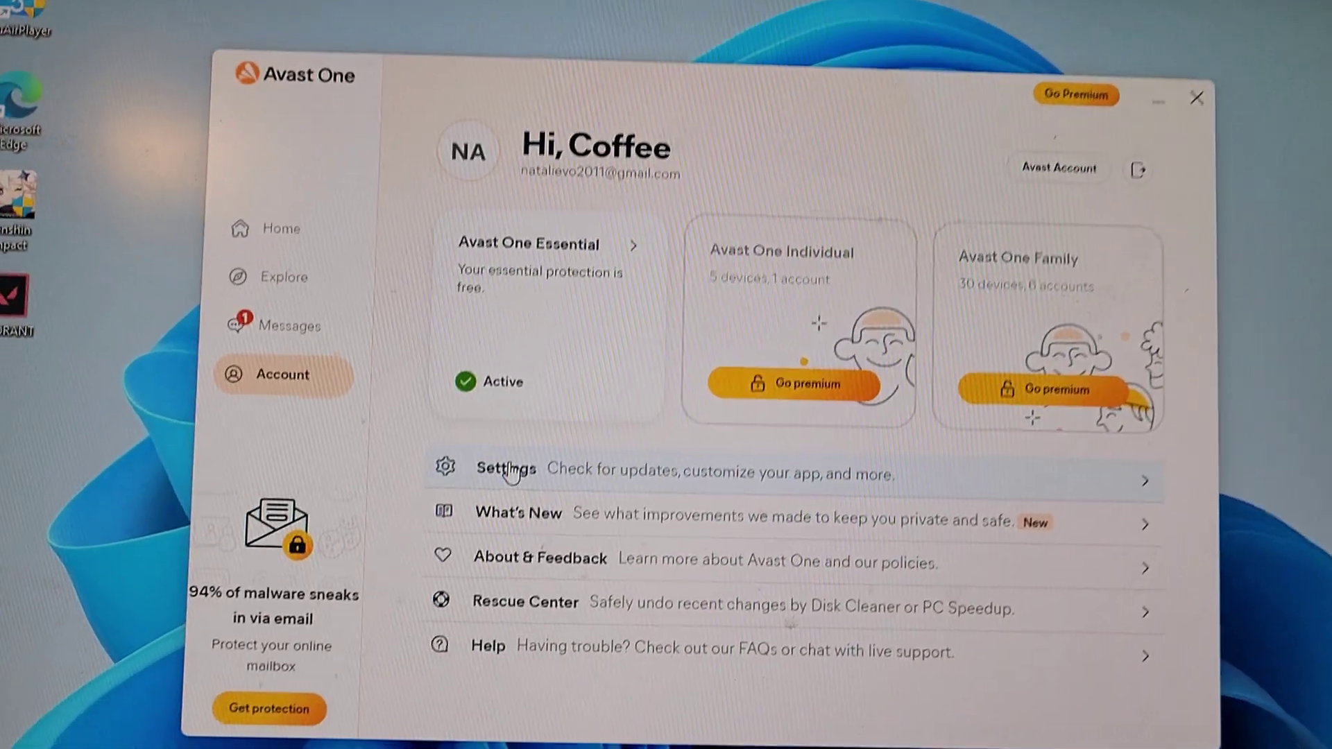
left_click(509, 470)
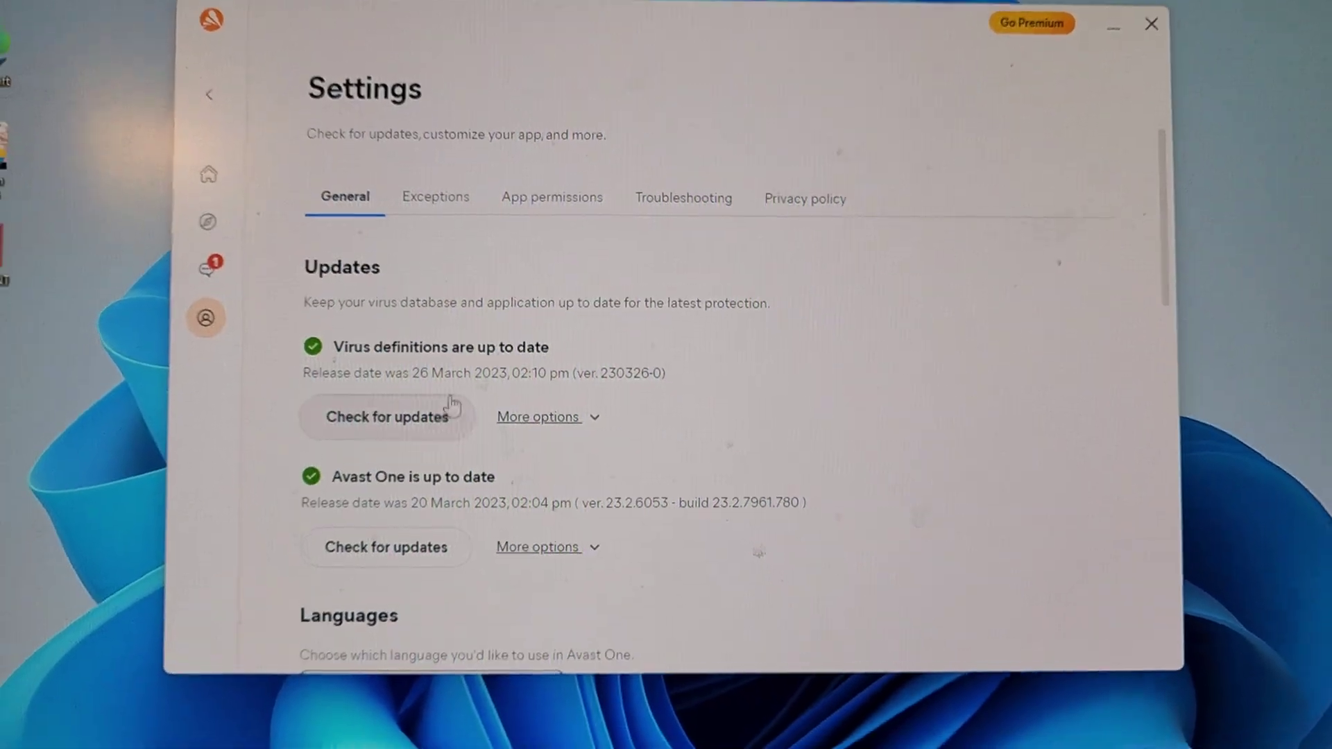
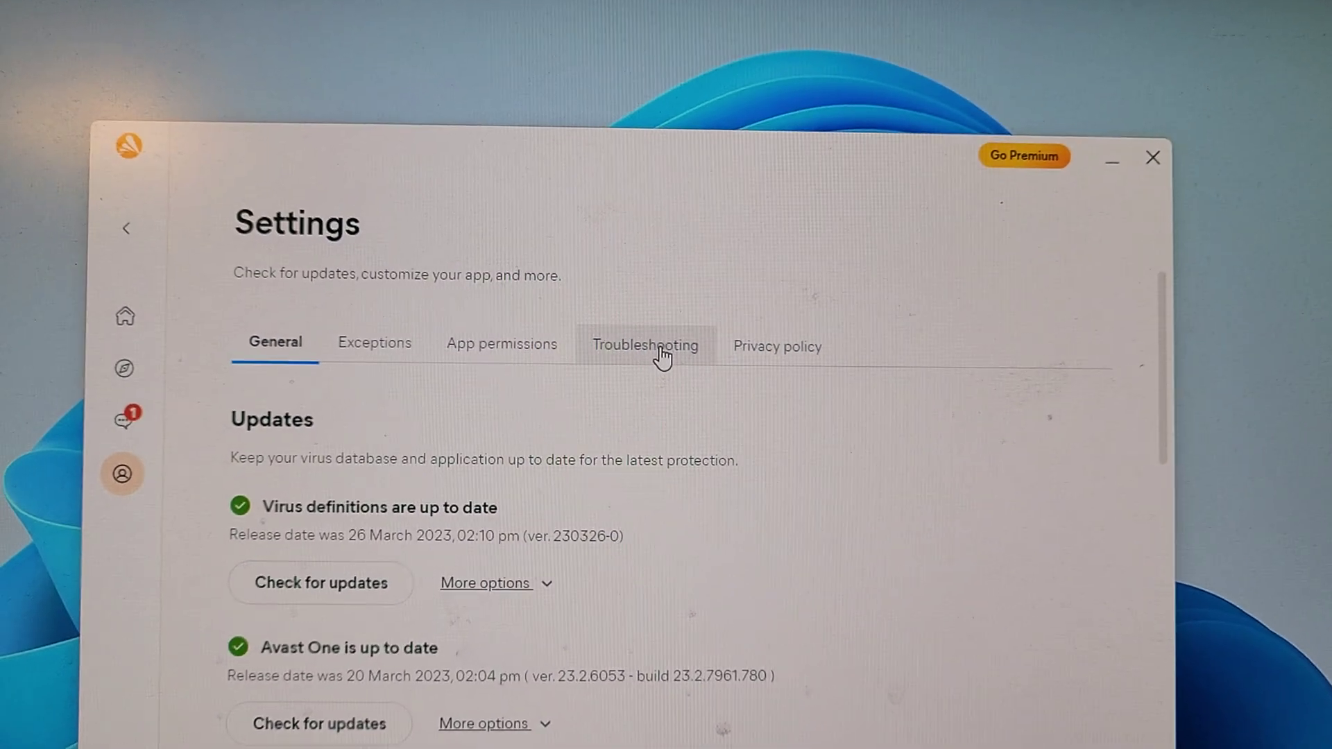
- Open the Troubleshooting page in Avast One's Settings
left_click(614, 355)
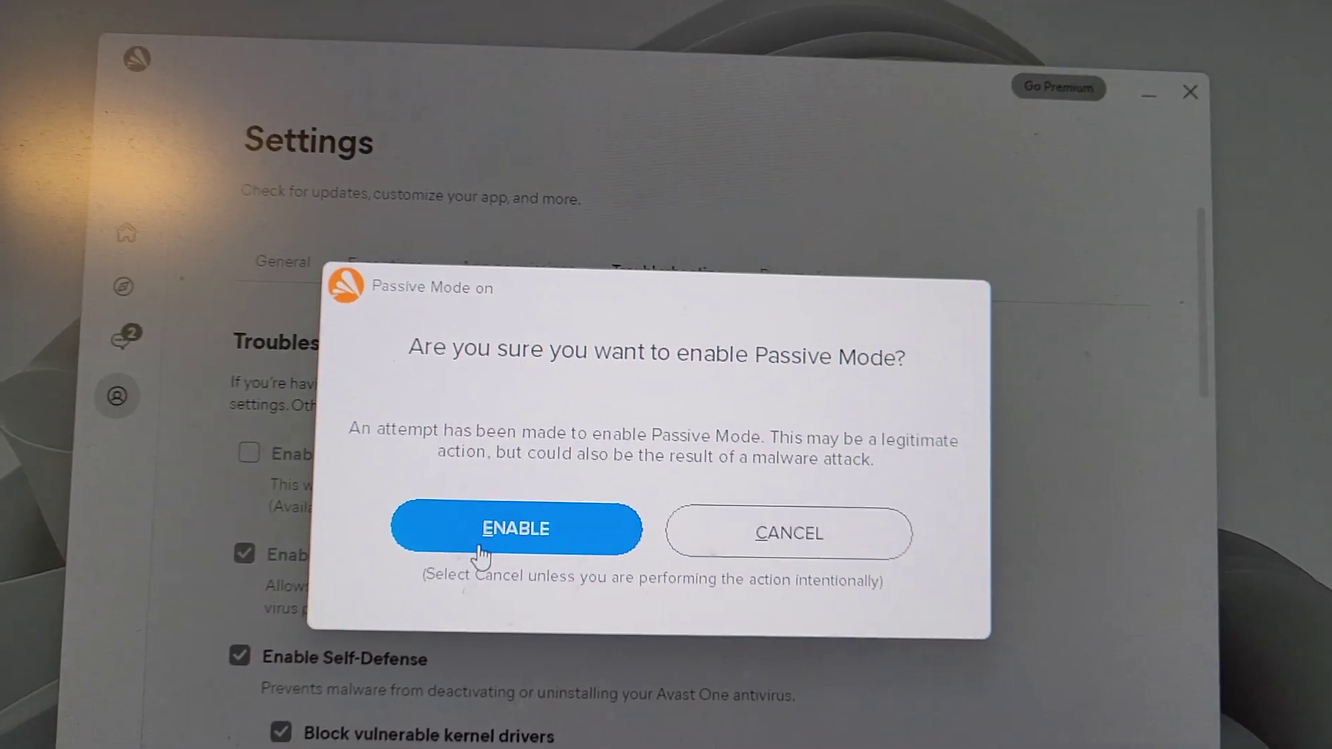
- Confirm enabling Passive Mode and restart the computer now to apply it
left_click(481, 541)
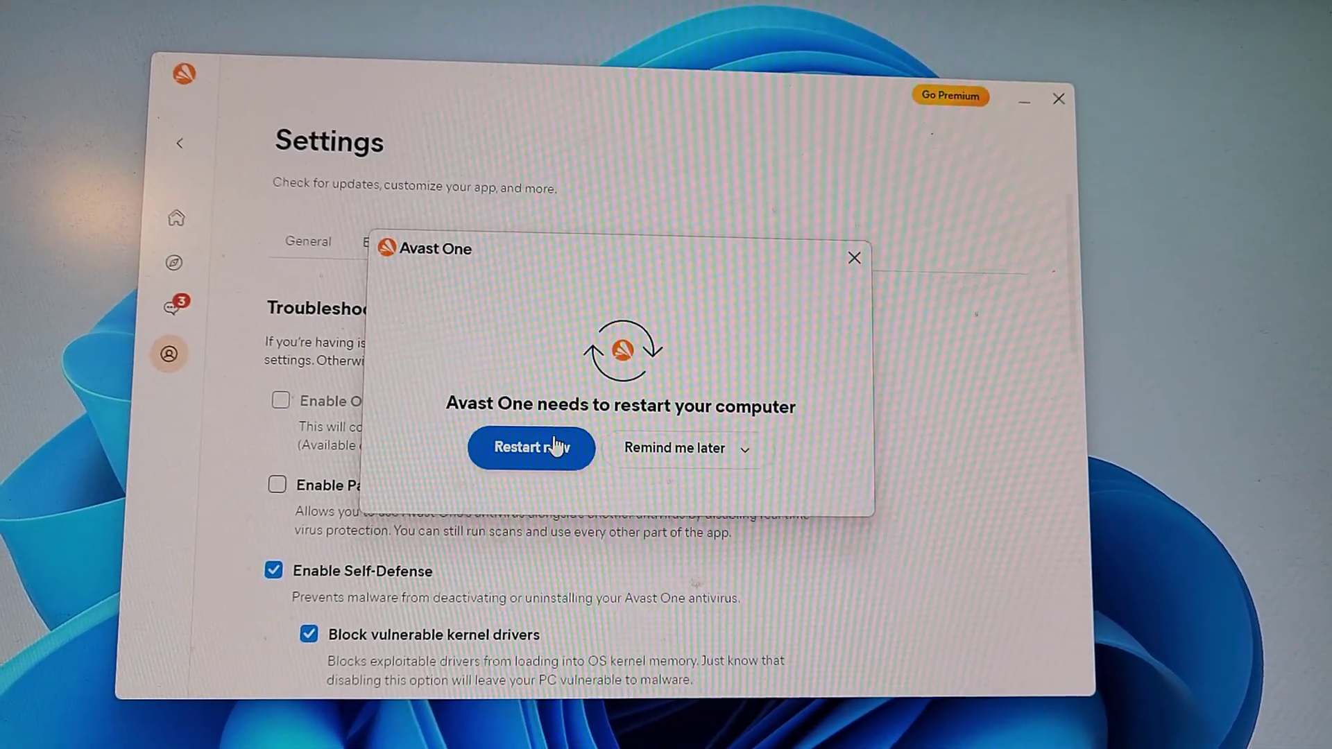
left_click(546, 455)
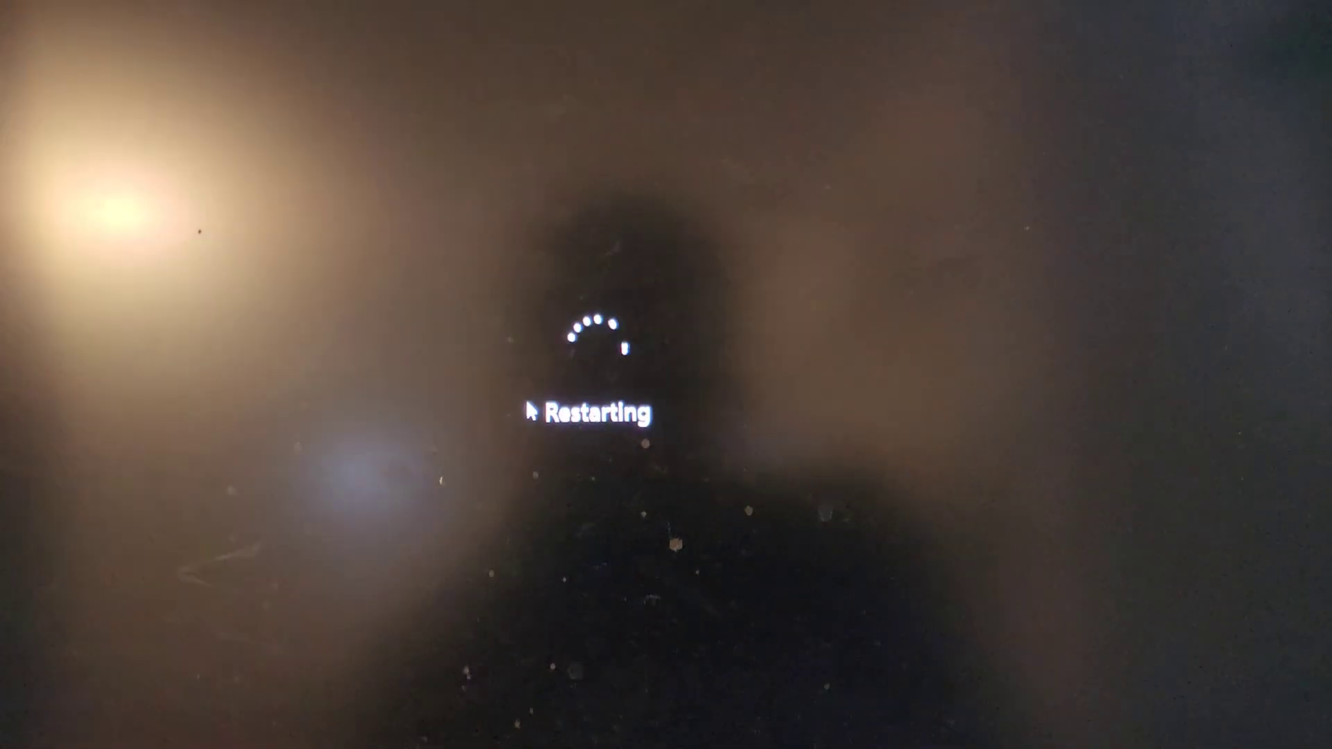